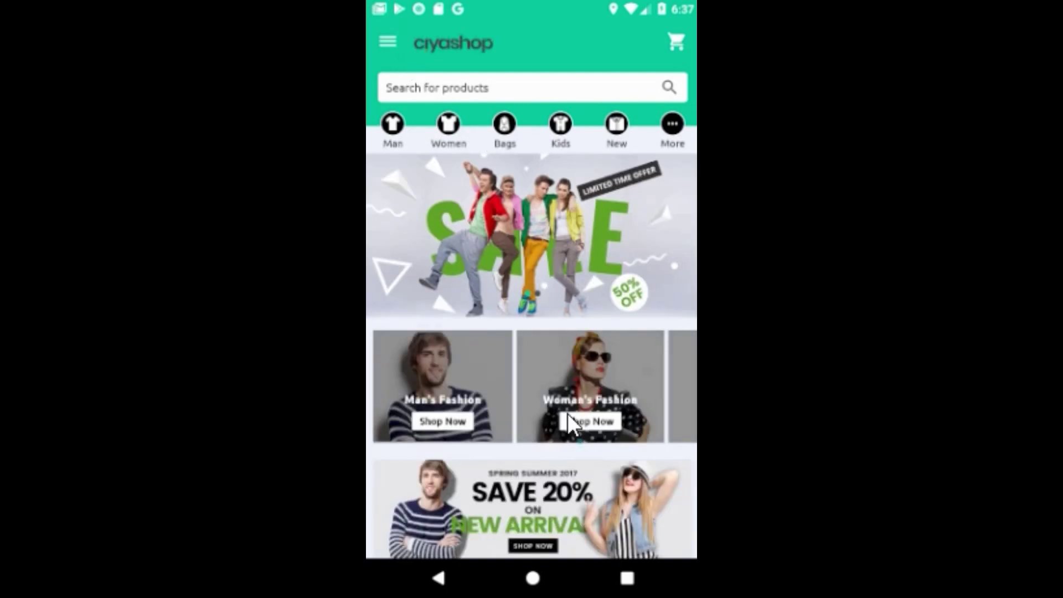
Browse the CiyaShop app's women's fashion product list, then return to the shop home screen.
{"action": "left_click_drag", "start_coordinate": [556, 377], "coordinate": [551, 221]}
{"action": "left_click_drag", "start_coordinate": [547, 444], "coordinate": [545, 107]}
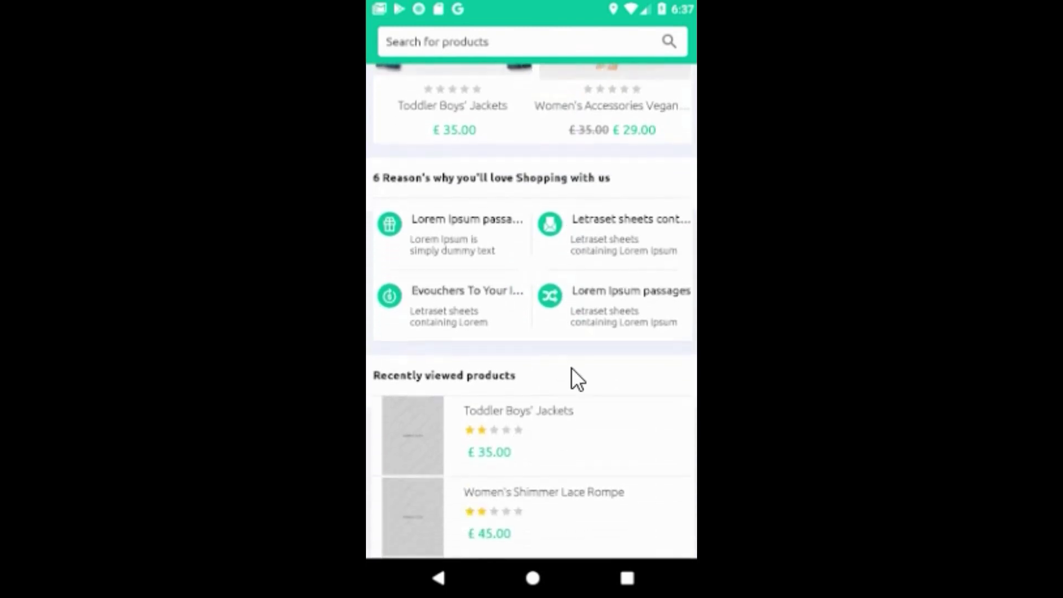
{"action": "mouse_move", "coordinate": [571, 374]}
{"action": "left_mouse_down"}
{"action": "mouse_move", "coordinate": [572, 75]}
{"action": "mouse_move", "coordinate": [577, 367]}
{"action": "left_mouse_up"}
{"action": "left_click_drag", "start_coordinate": [564, 320], "coordinate": [572, 520]}
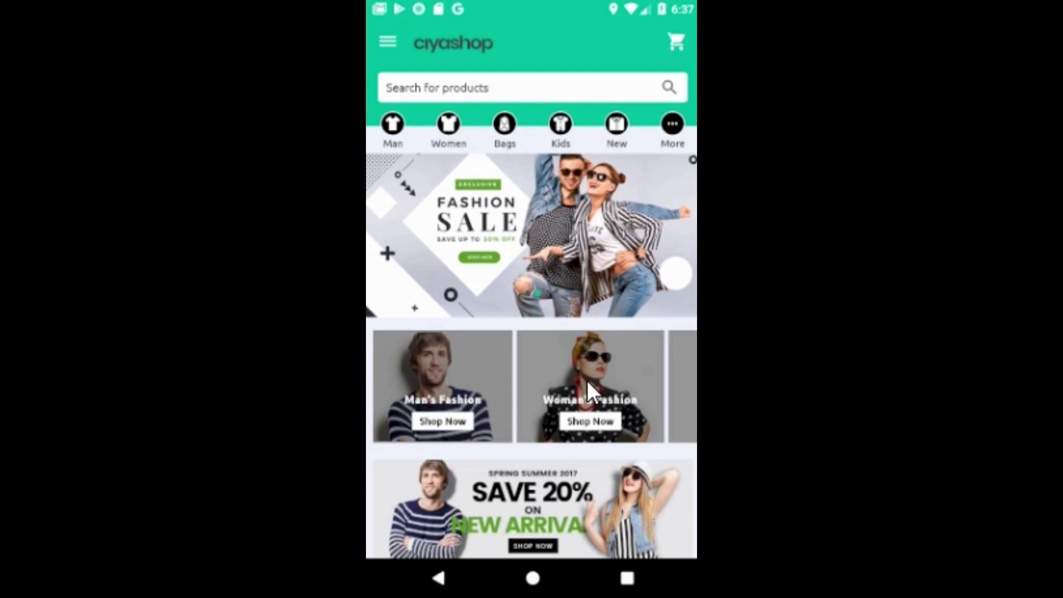
{"action": "left_click", "coordinate": [587, 380]}
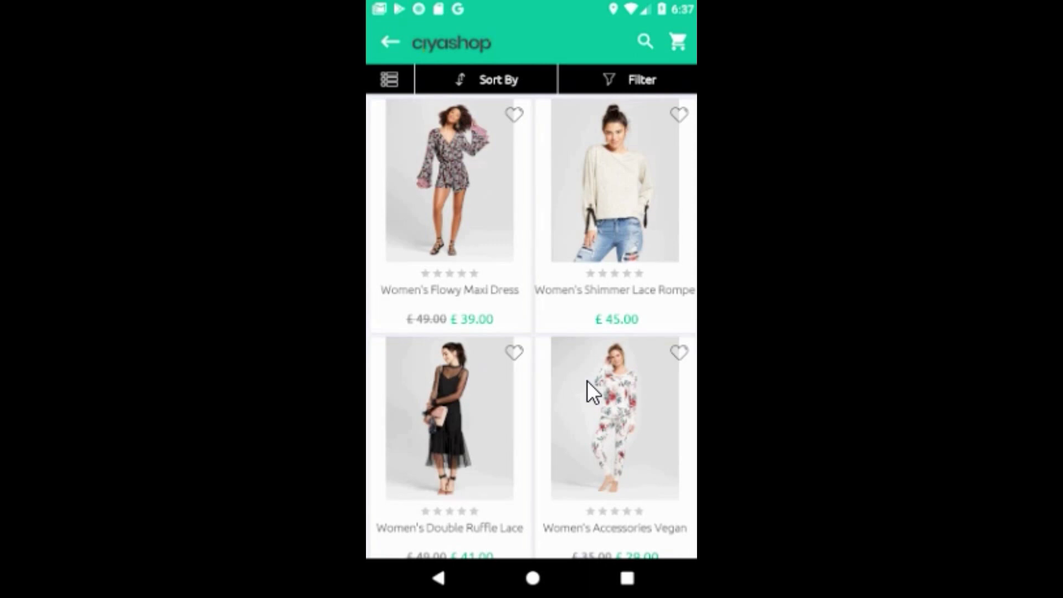
{"action": "left_click_drag", "start_coordinate": [613, 473], "coordinate": [630, 196]}
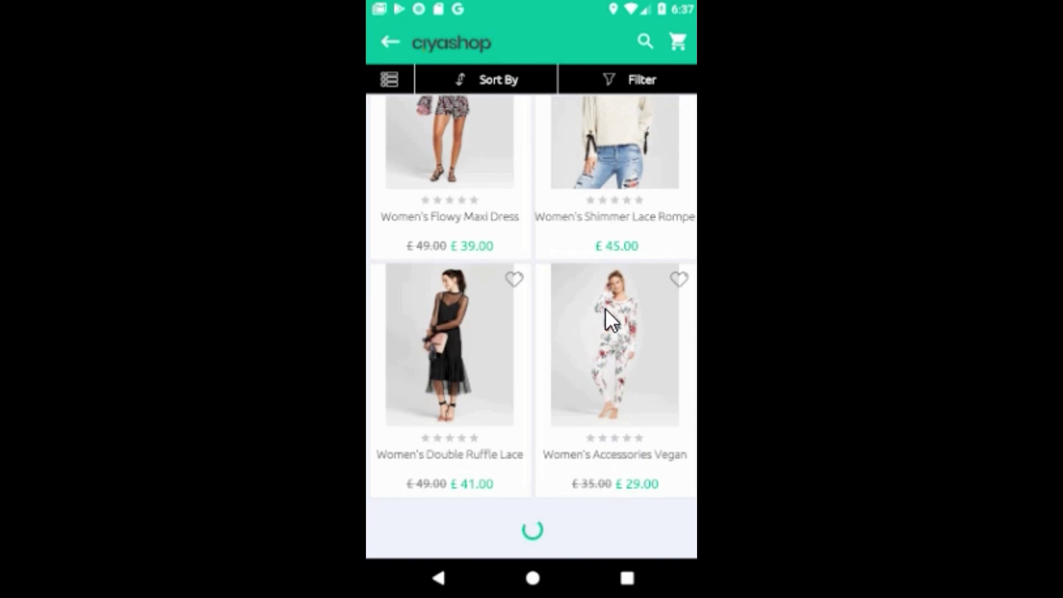
{"action": "left_click_drag", "start_coordinate": [563, 222], "coordinate": [563, 237]}
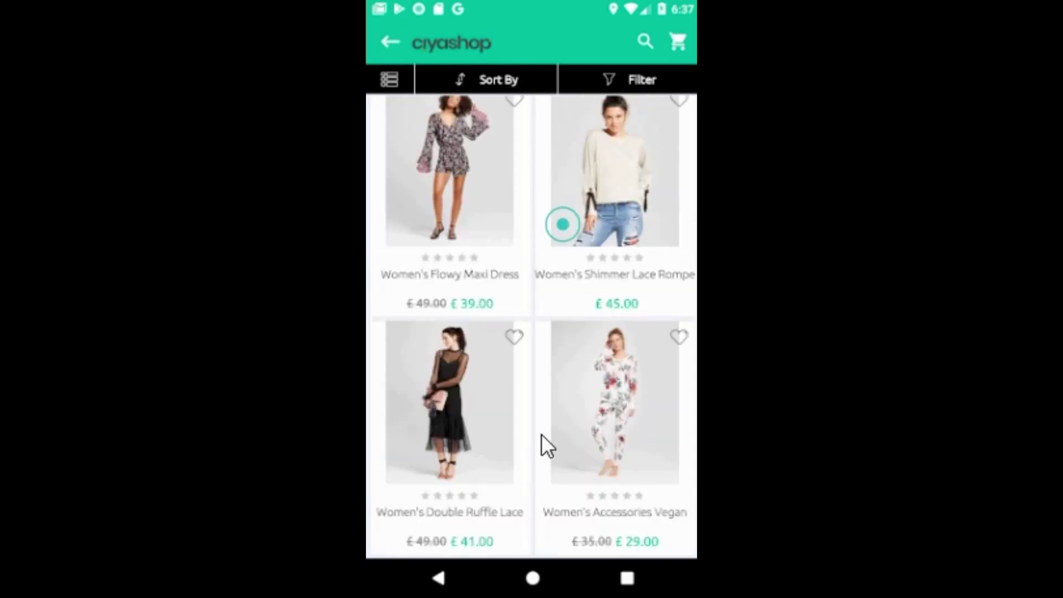
{"action": "left_click", "coordinate": [386, 44]}
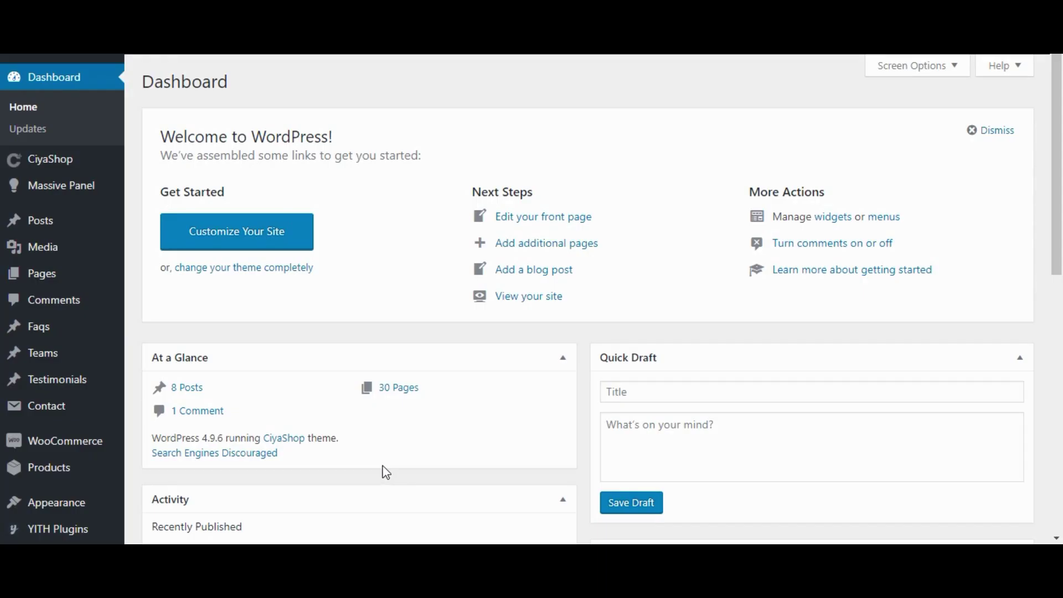
Go to Plugins > Add New in the WP-Admin sidebar.
{"action": "scroll", "coordinate": [382, 468], "scroll_direction": "down", "scroll_amount": 3}
{"action": "mouse_move", "coordinate": [33, 408]}
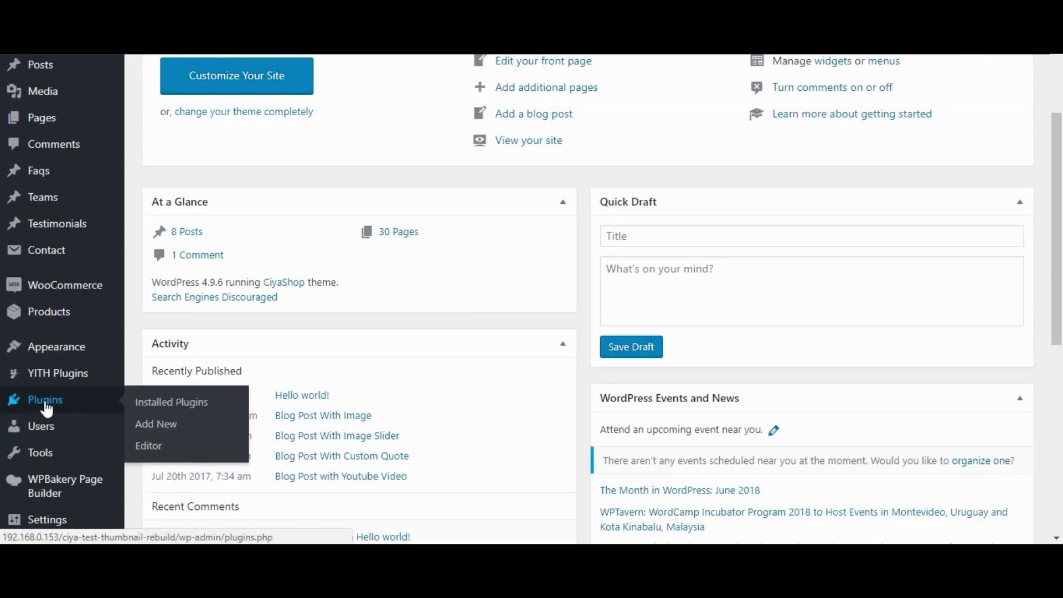
{"action": "left_click", "coordinate": [154, 429]}
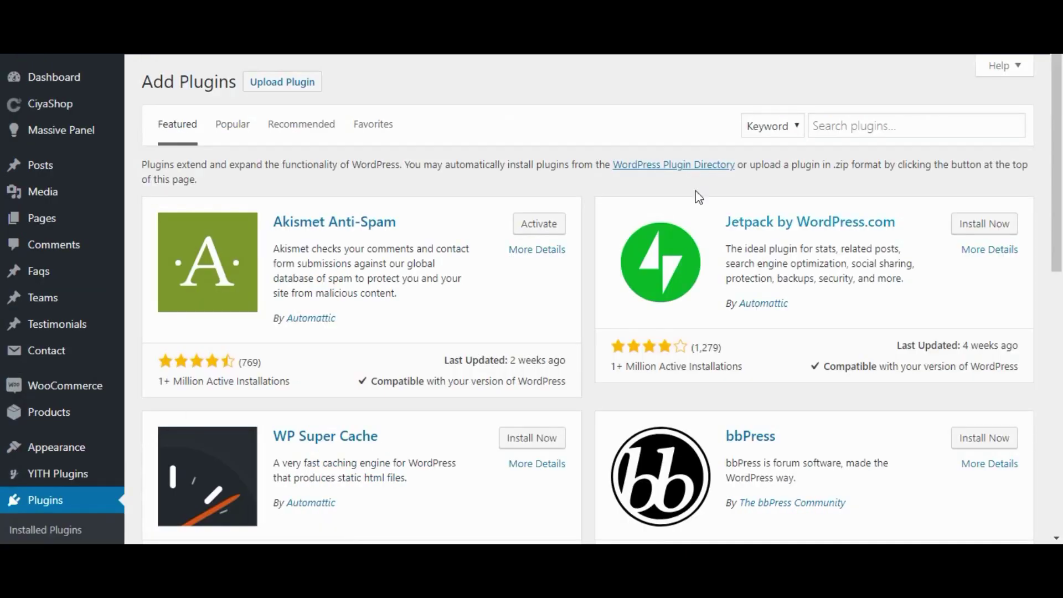
Search the plugin directory for AJAX Thumbnail Rebuild, install it, and activate it.
{"action": "left_click", "coordinate": [809, 128]}
{"action": "type", "text": "AJAX Thumbnail Rebuild"}
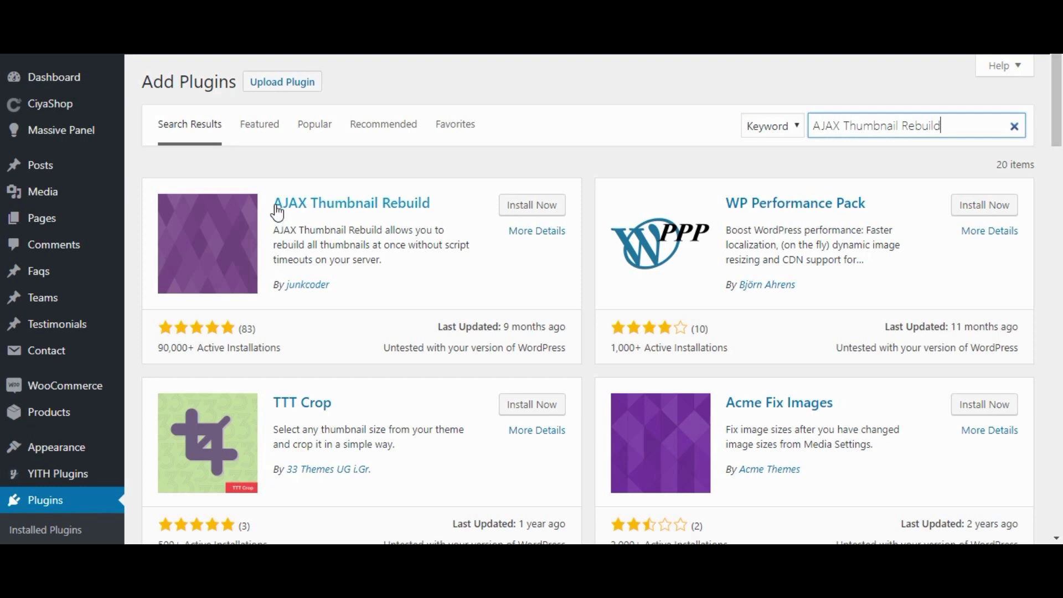
{"action": "left_click_drag", "start_coordinate": [387, 206], "coordinate": [439, 230]}
{"action": "left_click", "coordinate": [445, 227]}
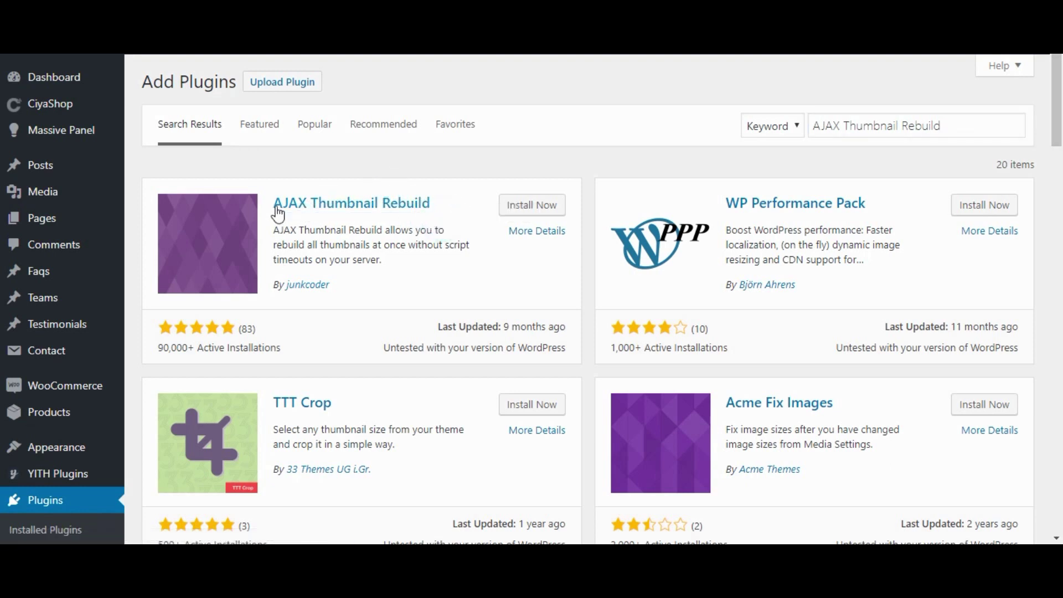
{"action": "left_click", "coordinate": [523, 213]}
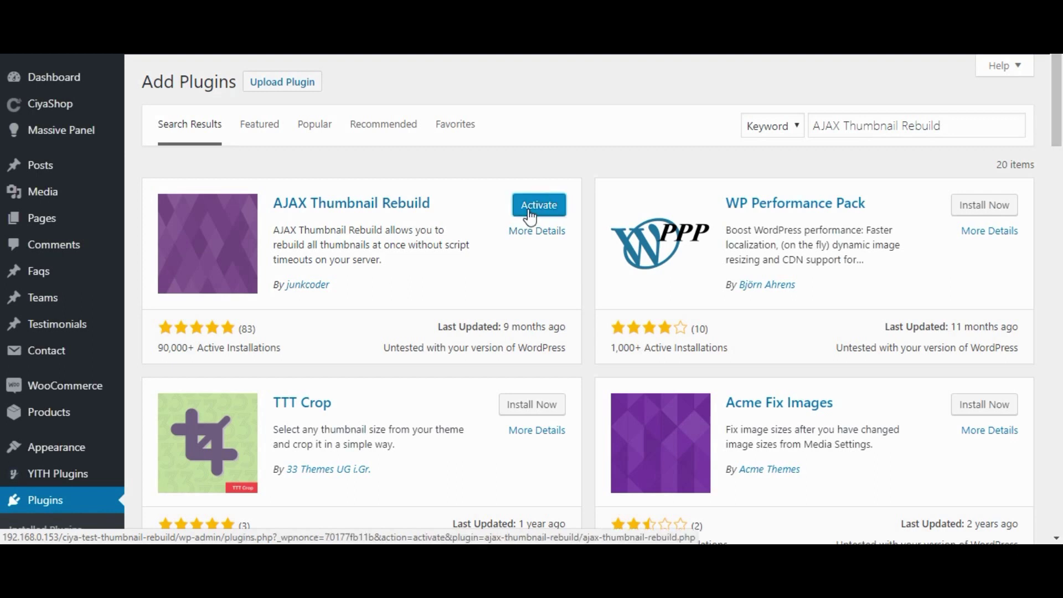
{"action": "left_click", "coordinate": [534, 219]}
Go to Tools > Rebuild Thumbnails in the WP-Admin sidebar.
{"action": "mouse_move", "coordinate": [53, 331]}
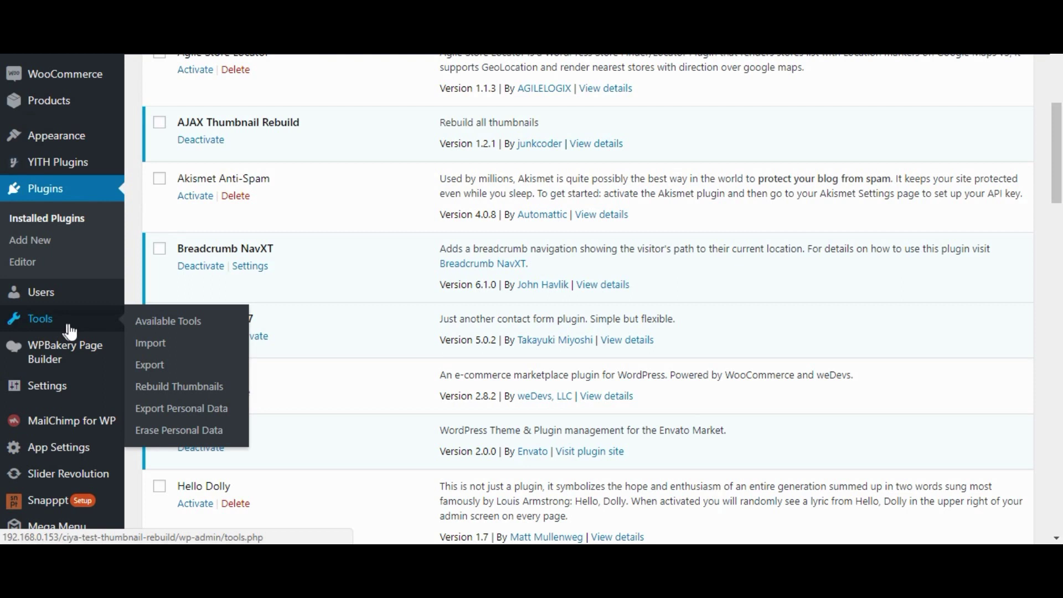
{"action": "left_click", "coordinate": [167, 388]}
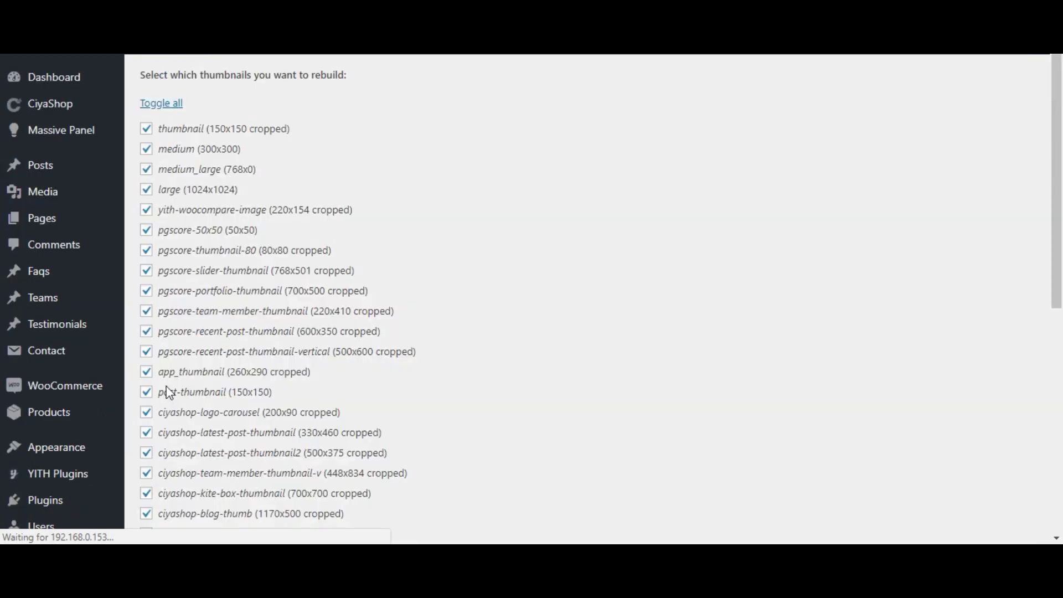
Clear all thumbnail sizes with Toggle all, then tick only app_thumbnail (260x290 cropped).
{"action": "left_click", "coordinate": [145, 111]}
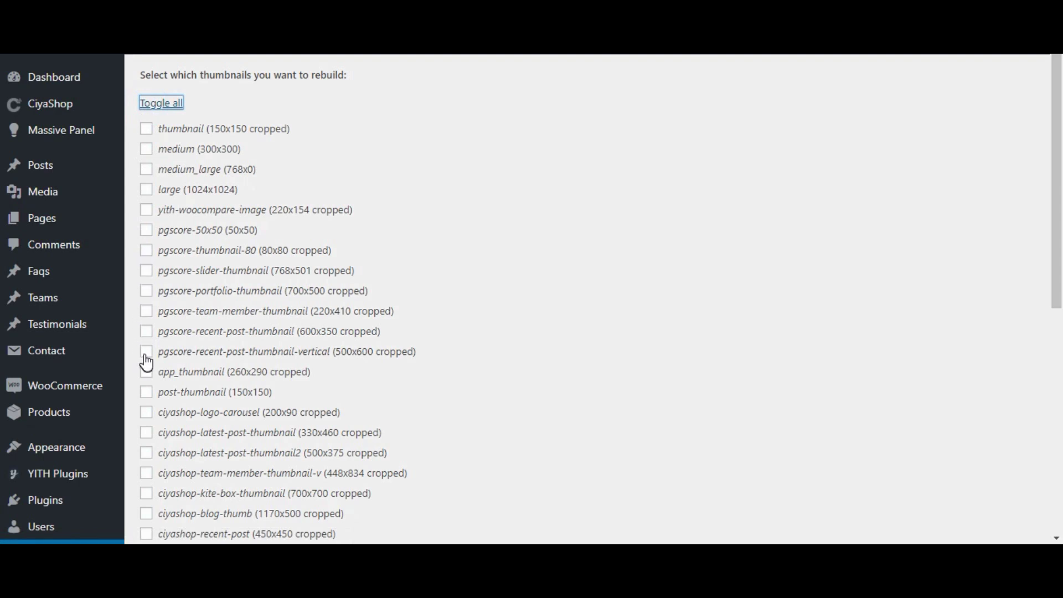
{"action": "scroll", "coordinate": [145, 366], "scroll_direction": "down", "scroll_amount": 2}
{"action": "scroll", "coordinate": [146, 363], "scroll_direction": "down", "scroll_amount": 4}
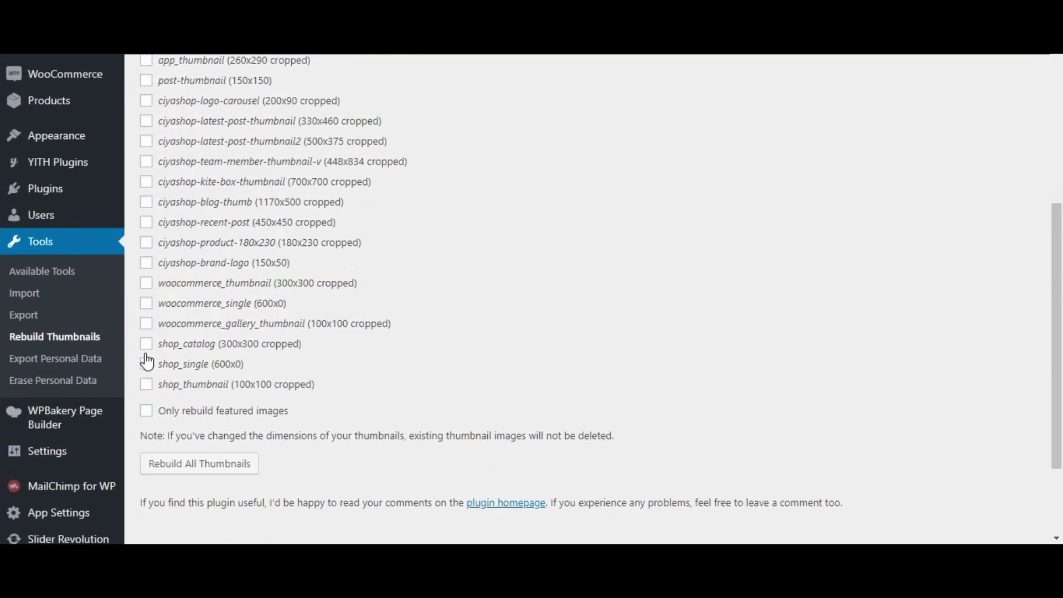
{"action": "scroll", "coordinate": [146, 361], "scroll_direction": "up", "scroll_amount": 4}
{"action": "scroll", "coordinate": [147, 360], "scroll_direction": "up", "scroll_amount": 1}
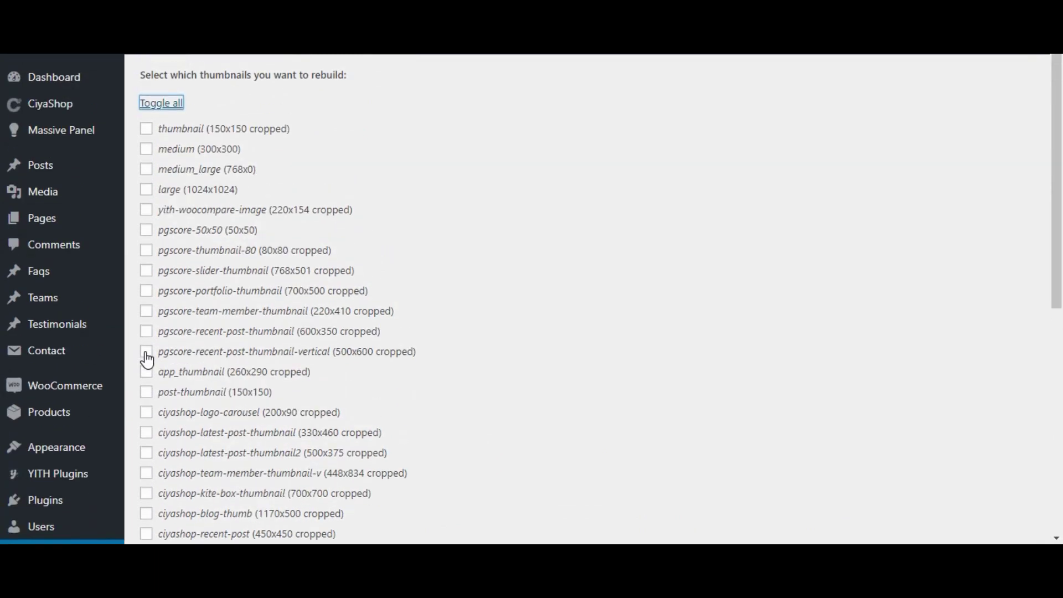
{"action": "left_click", "coordinate": [145, 372]}
{"action": "scroll", "coordinate": [375, 375], "scroll_direction": "down", "scroll_amount": 8}
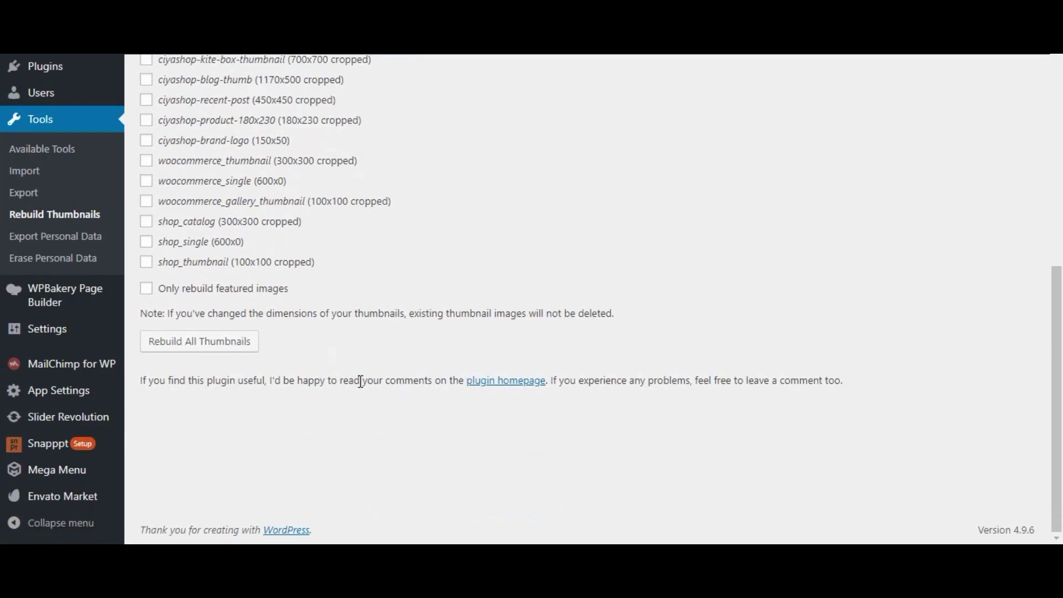
{"action": "scroll", "coordinate": [343, 382], "scroll_direction": "up", "scroll_amount": 1}
{"action": "scroll", "coordinate": [286, 380], "scroll_direction": "up", "scroll_amount": 1}
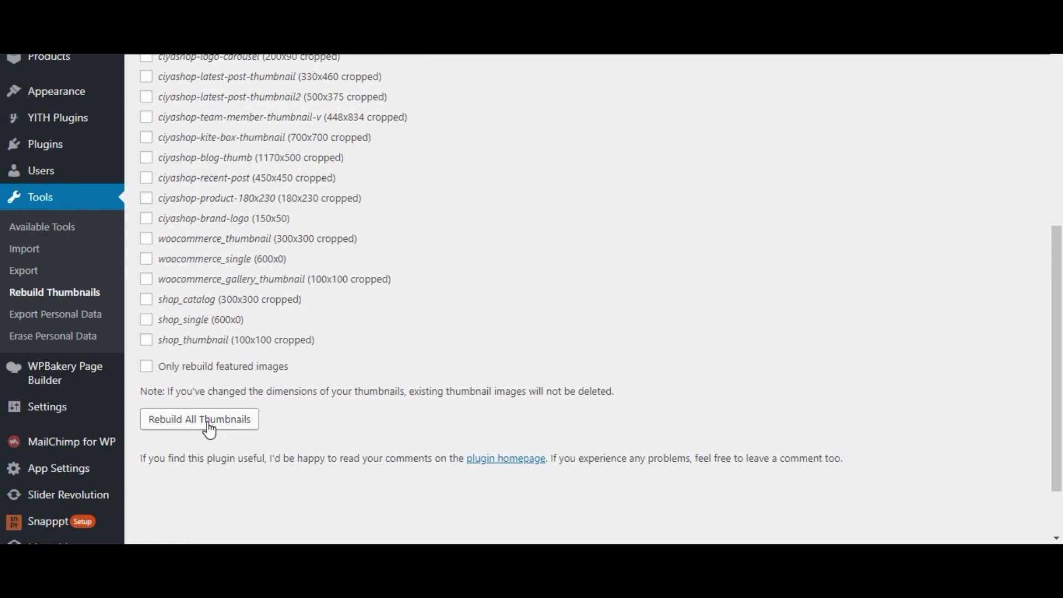
Rebuild app_thumbnail for all 177 attachments until Done, then reopen the CiyaShop app.
{"action": "left_click", "coordinate": [207, 425]}
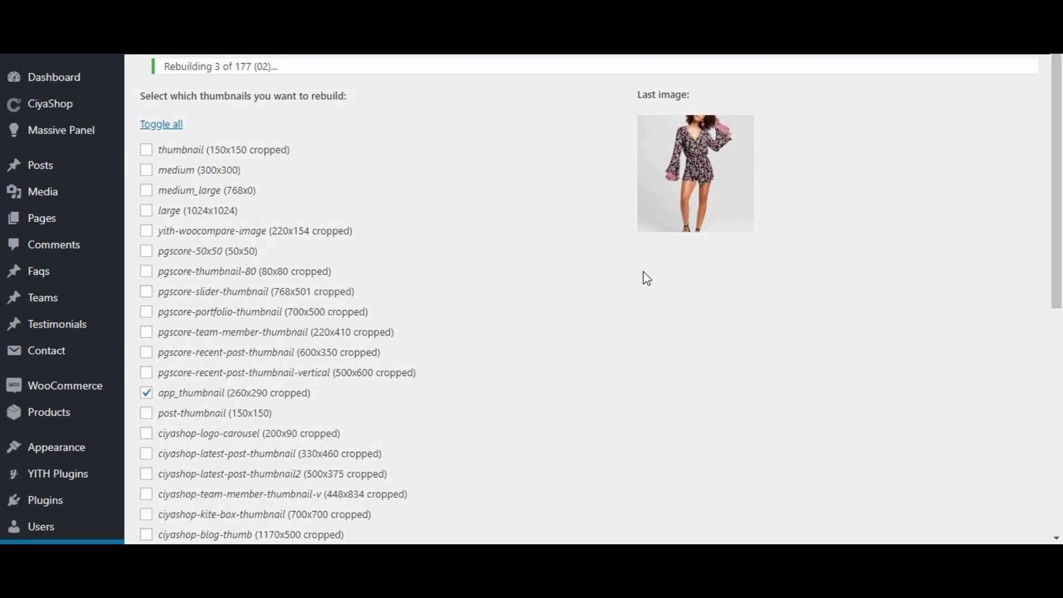
{"action": "scroll", "coordinate": [647, 278], "scroll_direction": "down", "scroll_amount": 8}
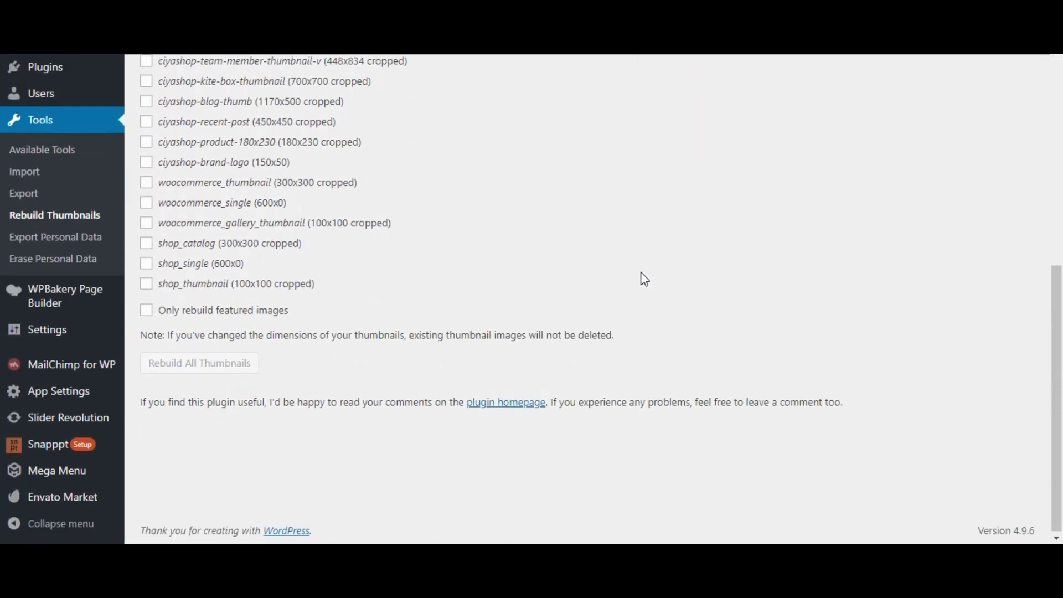
{"action": "scroll", "coordinate": [644, 279], "scroll_direction": "up", "scroll_amount": 8}
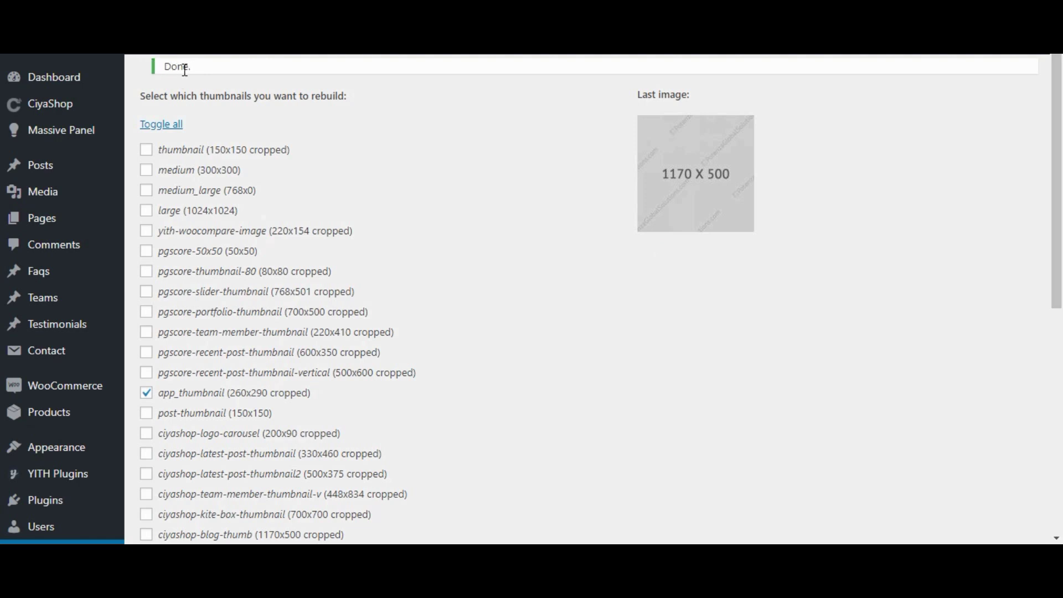
{"action": "left_click", "coordinate": [442, 260]}
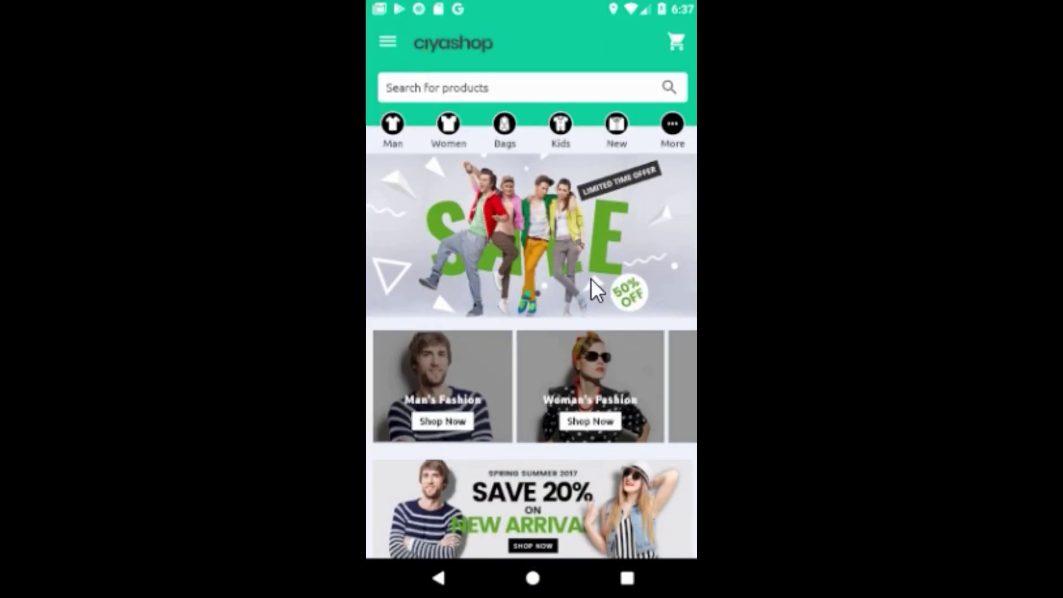
Scroll to Woman's Fashion and through its product grid to check image loading speed.
{"action": "left_click_drag", "start_coordinate": [556, 340], "coordinate": [551, 294]}
{"action": "left_click_drag", "start_coordinate": [545, 423], "coordinate": [545, 107]}
{"action": "left_click_drag", "start_coordinate": [571, 373], "coordinate": [581, 410]}
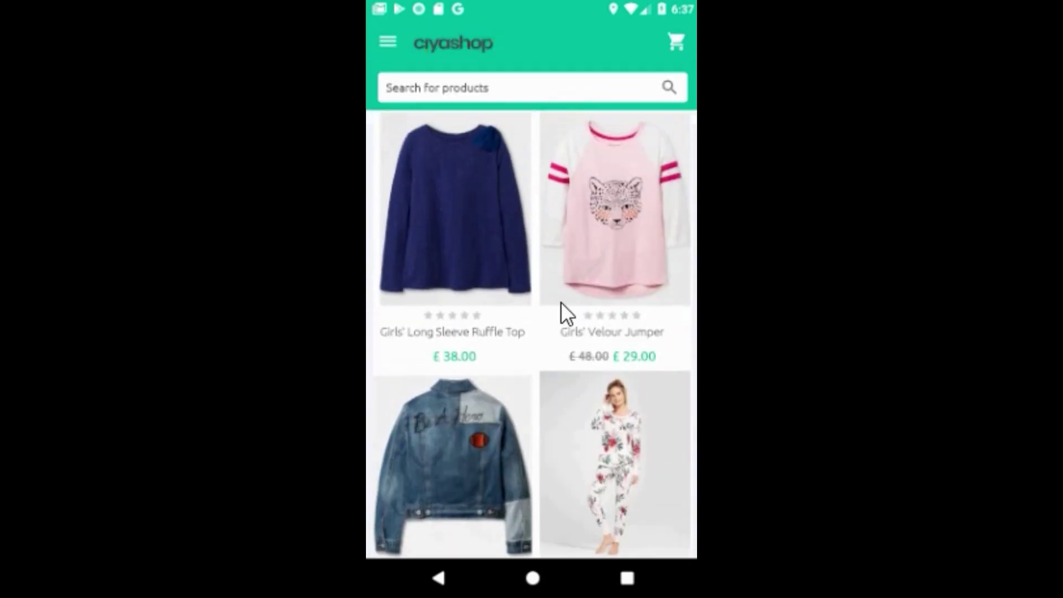
{"action": "left_click_drag", "start_coordinate": [556, 260], "coordinate": [570, 528]}
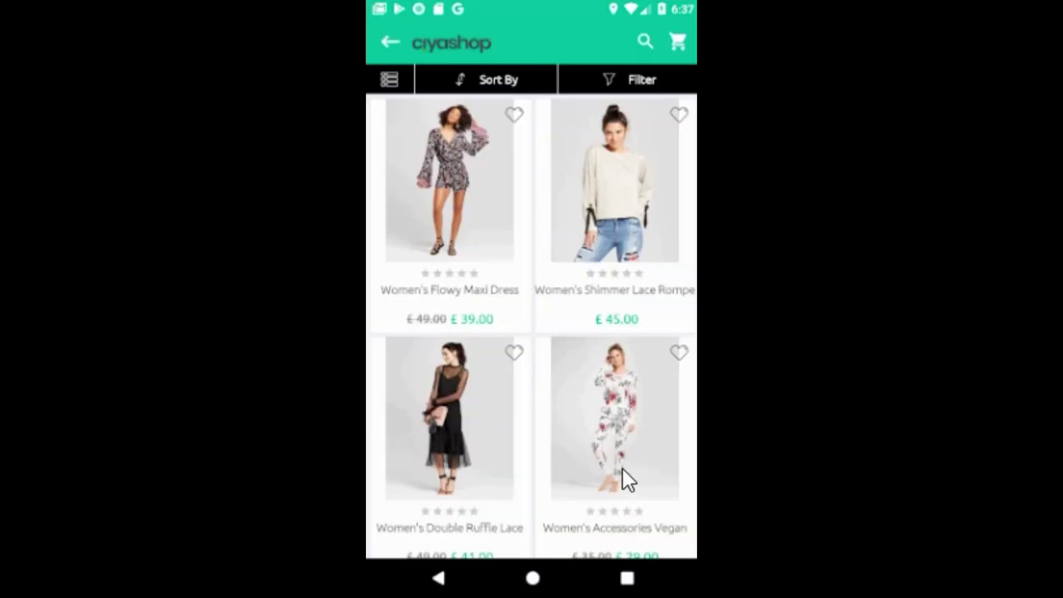
{"action": "left_click_drag", "start_coordinate": [626, 408], "coordinate": [623, 208]}
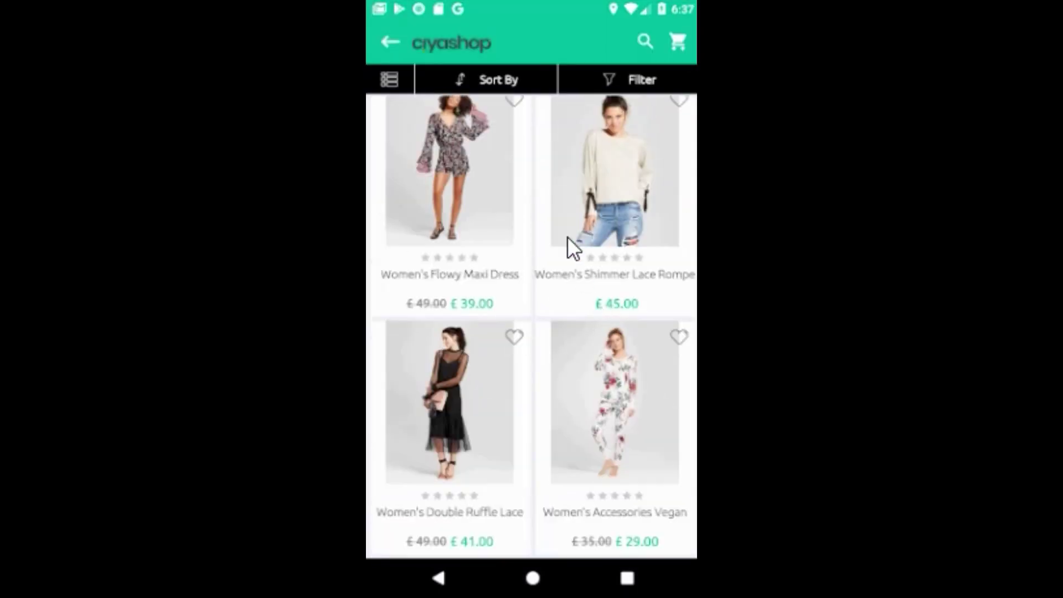